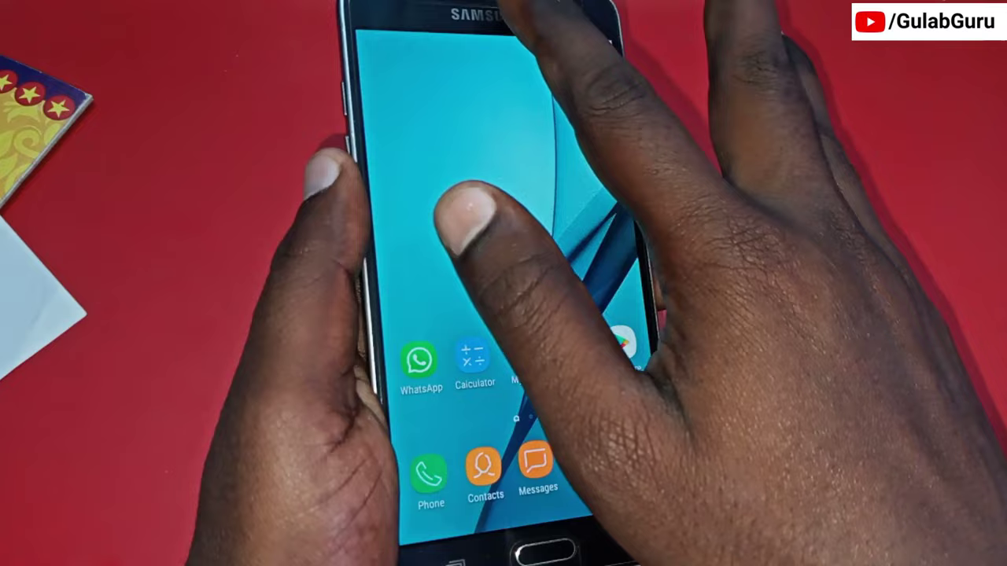
left_click_drag(488, 47, 527, 304)
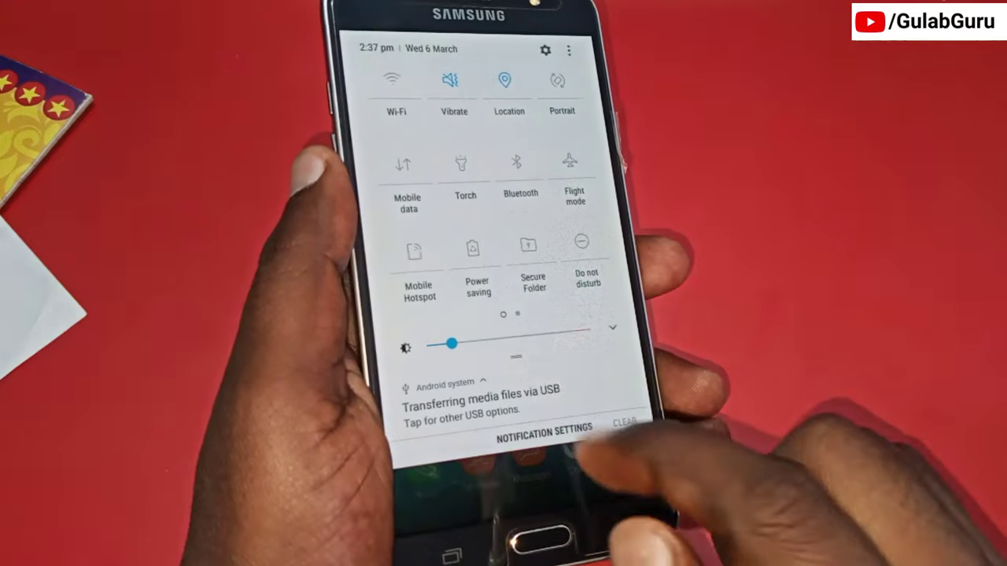
left_click(621, 397)
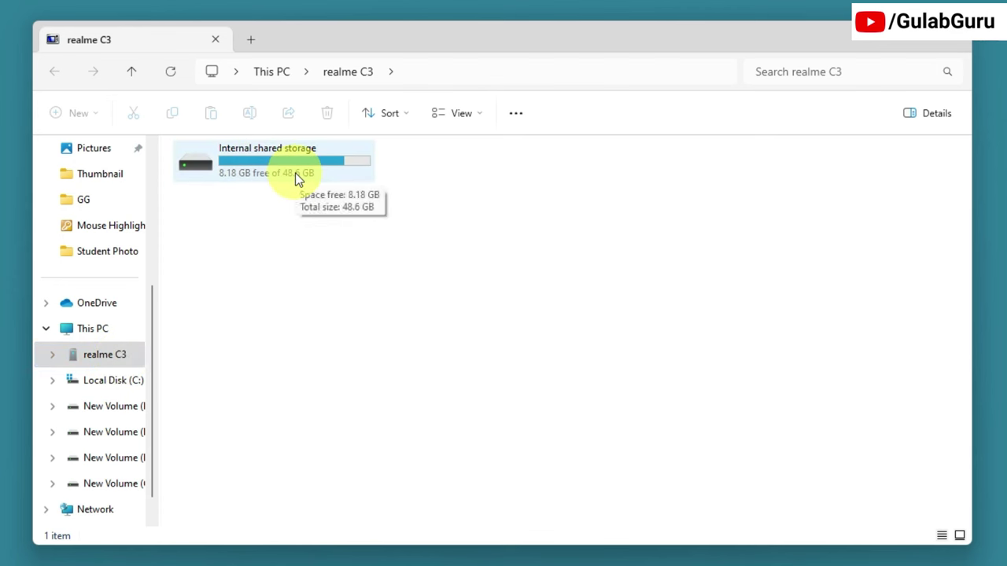
Open the Download folder in the internal shared storage of the connected realme C3 phone
double_click(262, 163)
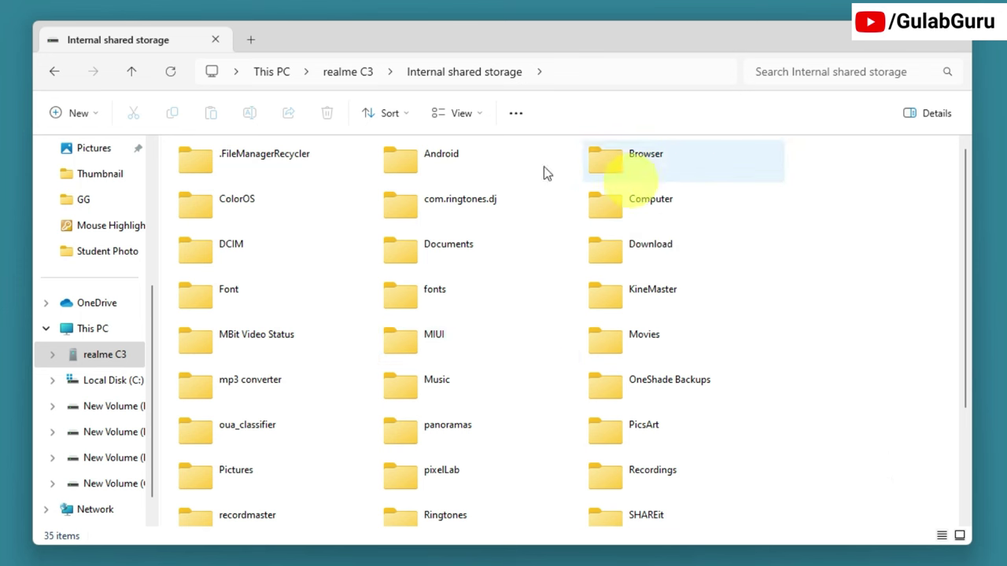
double_click(665, 245)
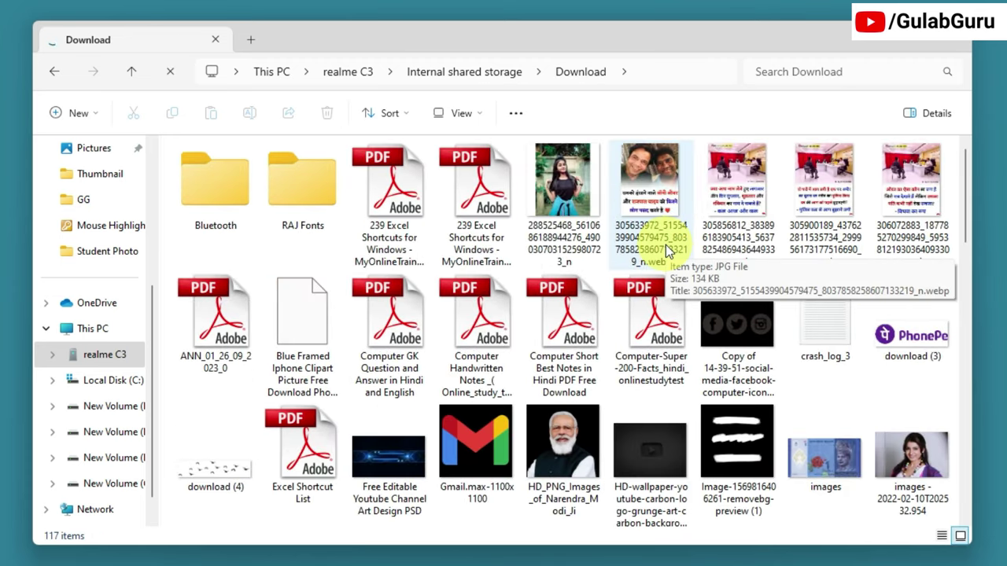
scroll(666, 245, "down", 10)
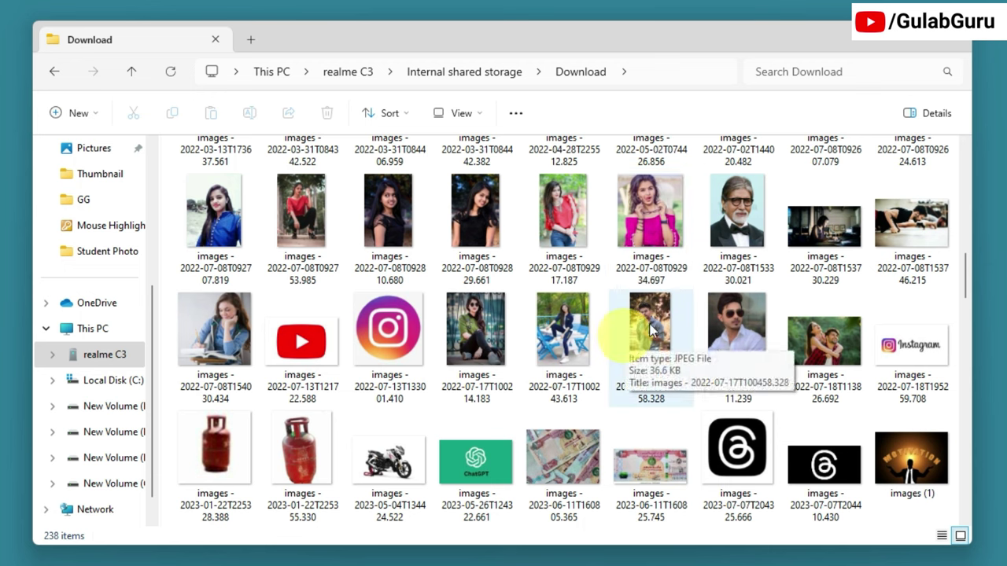
Copy the image "images - 2022-07-08T153330.021" from the phone's Download folder
left_click(728, 200)
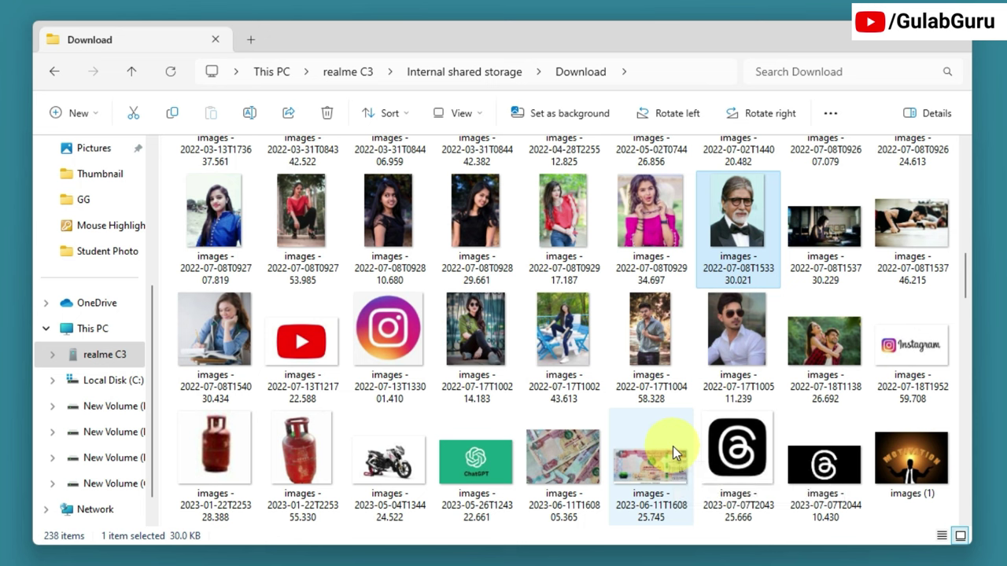
key("ctrl+c")
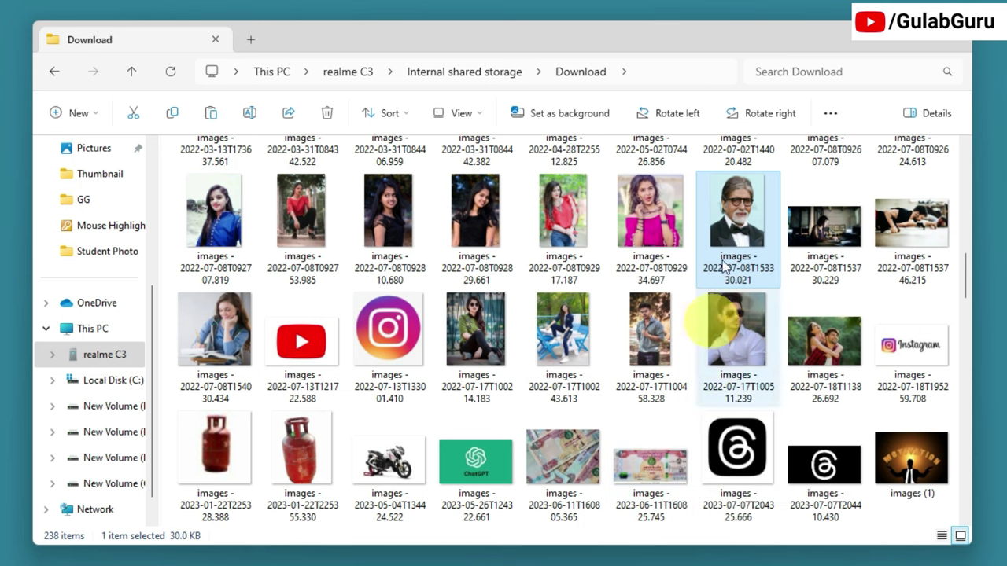
right_click(727, 202)
left_click(778, 384)
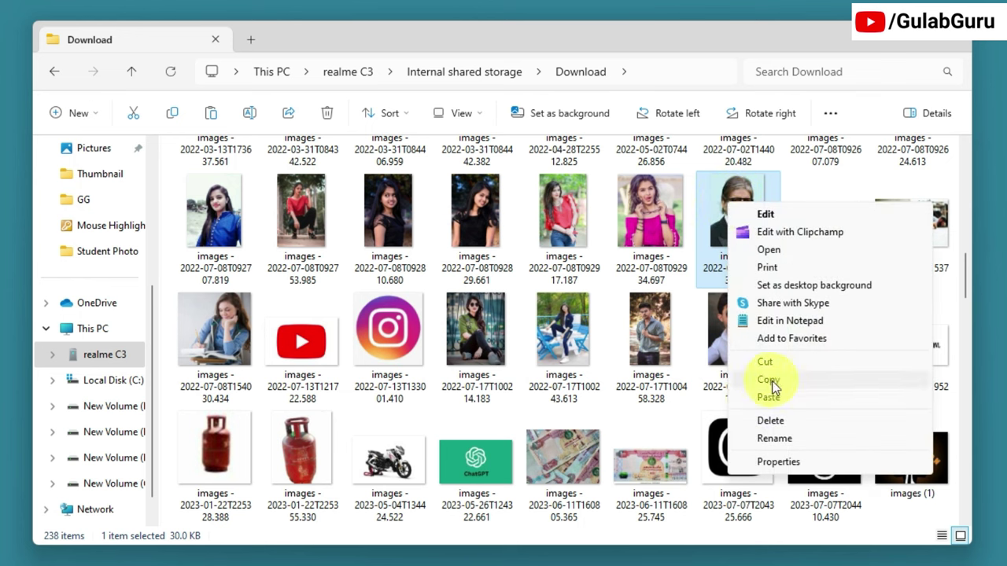
Create a new folder named "Mobile" on the computer's desktop
left_click(884, 41)
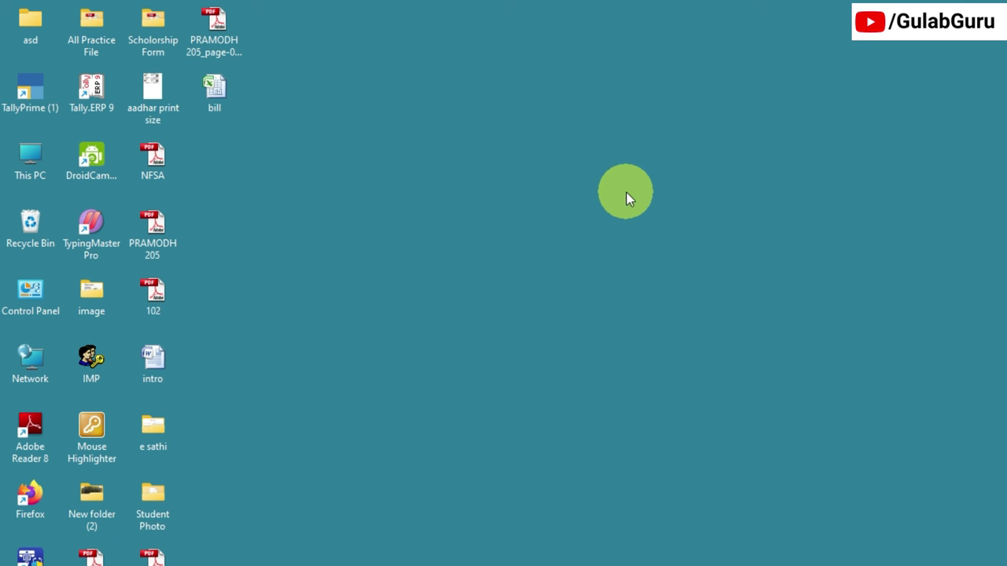
right_click(578, 148)
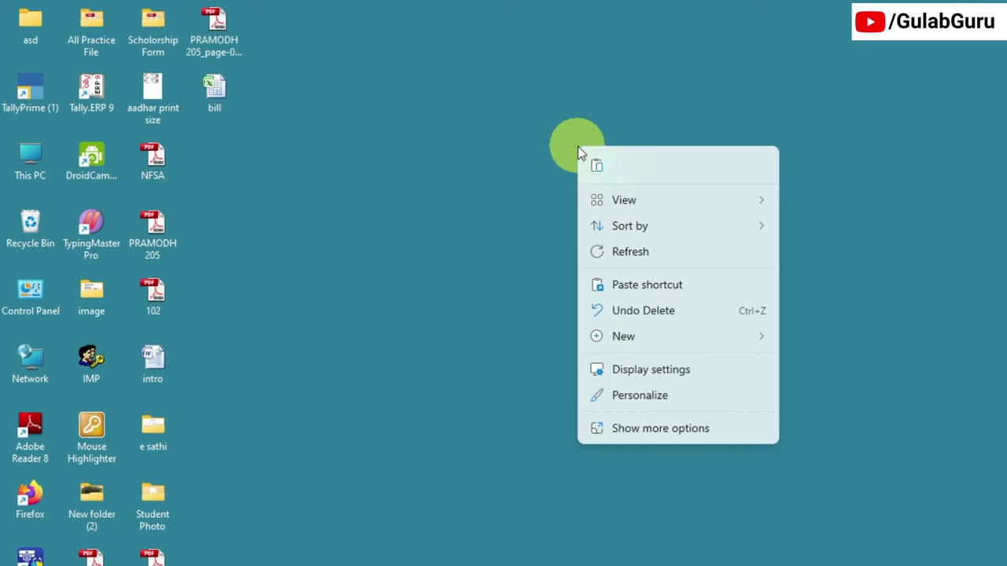
mouse_move(629, 337)
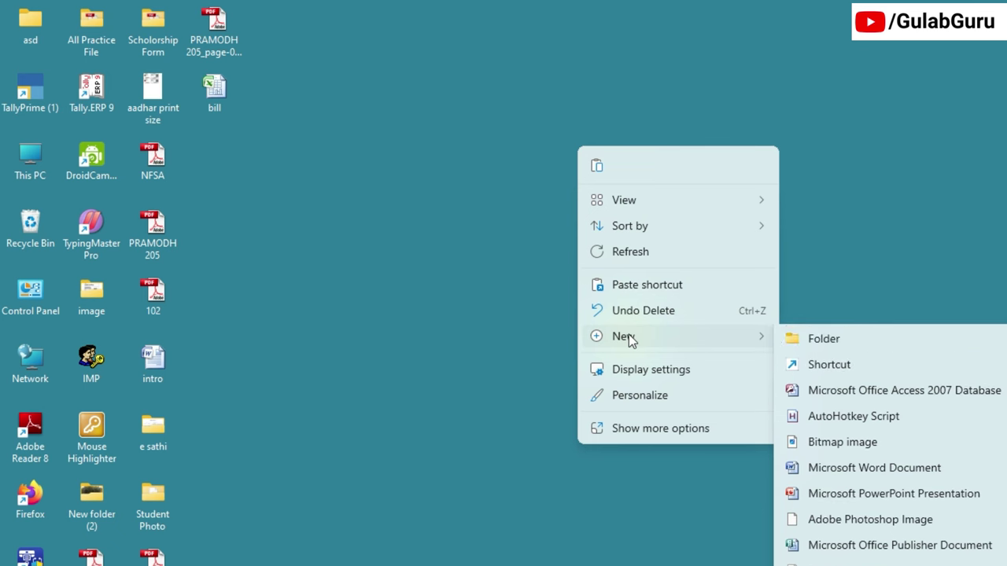
left_click(829, 339)
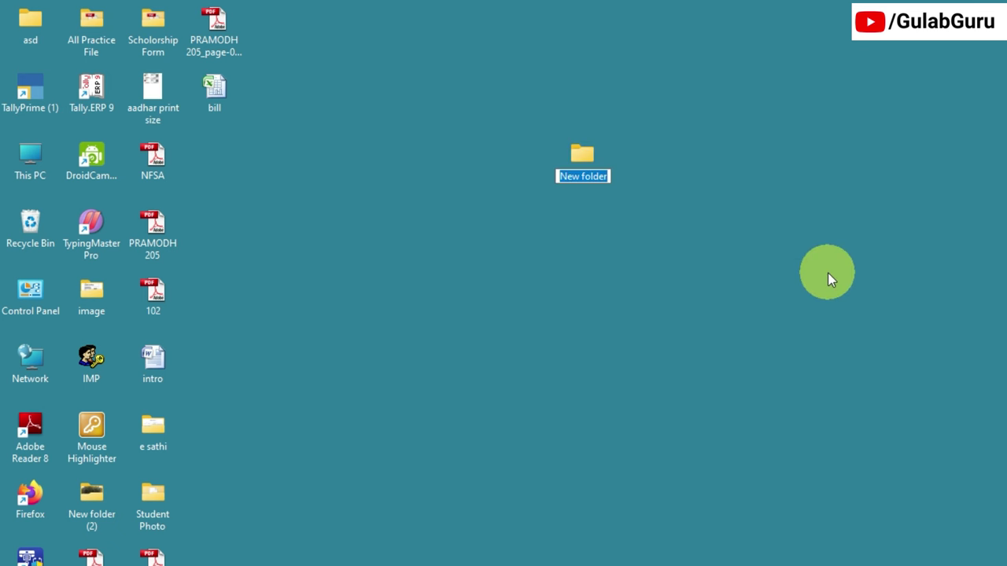
type("Mobile")
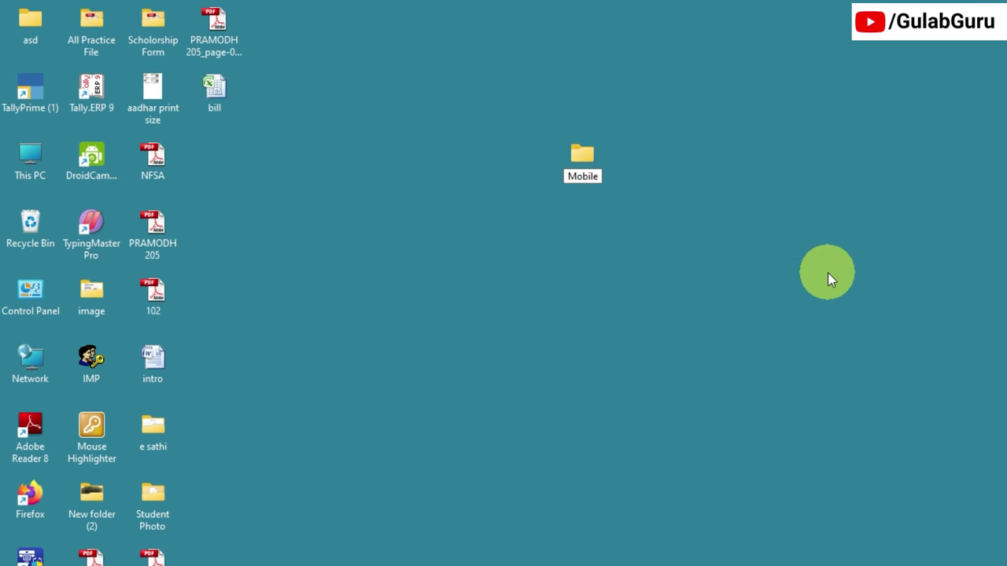
key("Return")
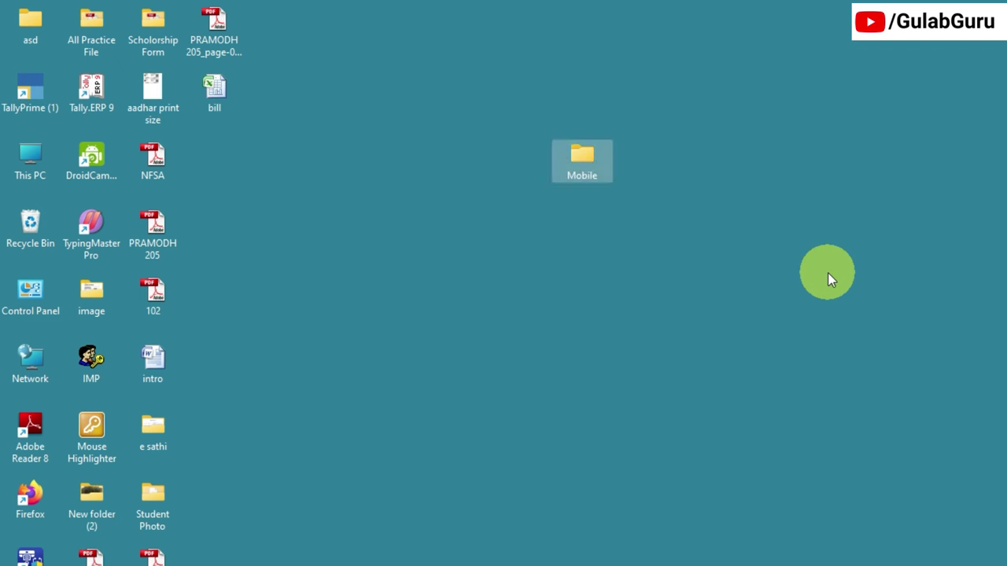
Paste the copied phone image into the desktop folder "Mobile"
double_click(584, 155)
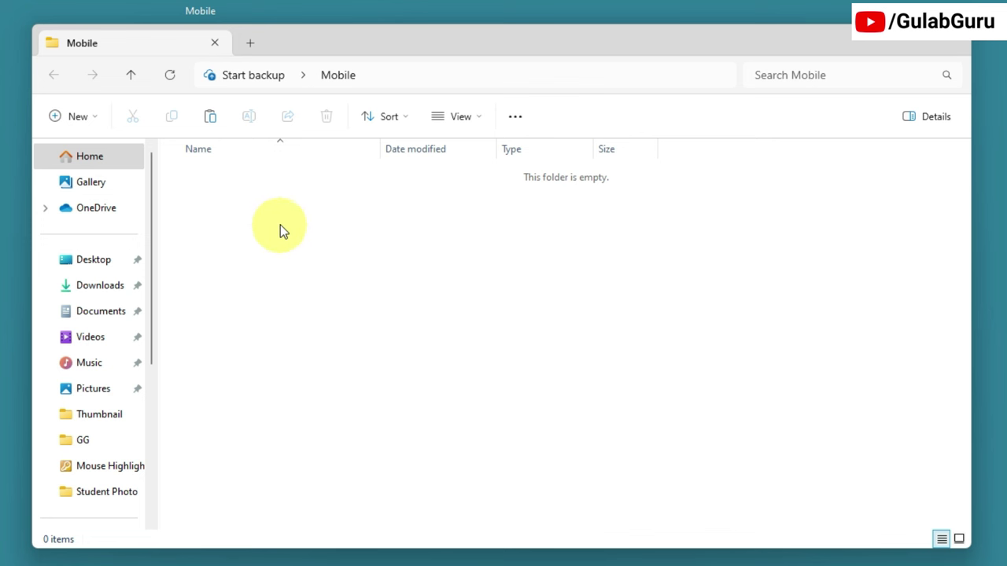
right_click(285, 224)
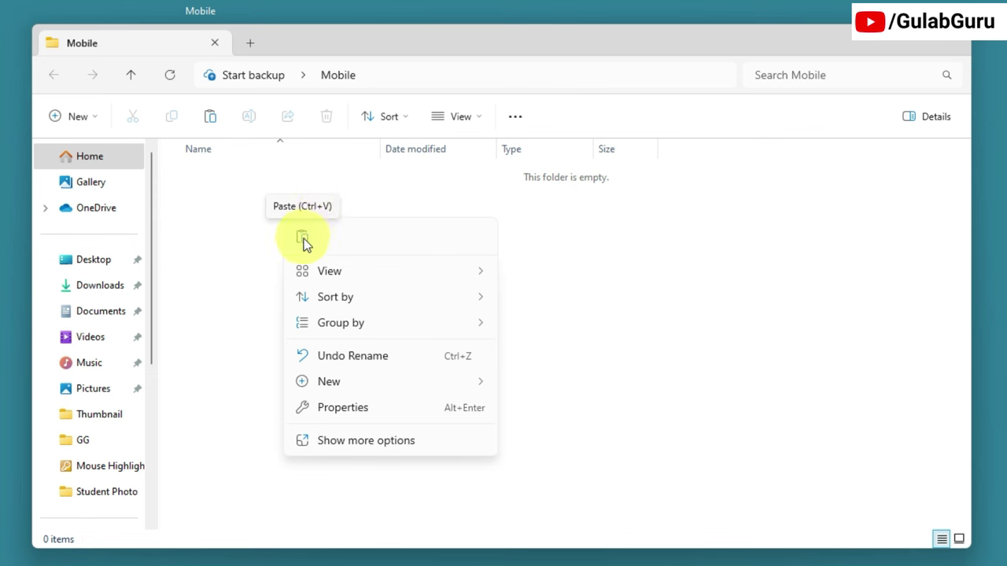
left_click(303, 238)
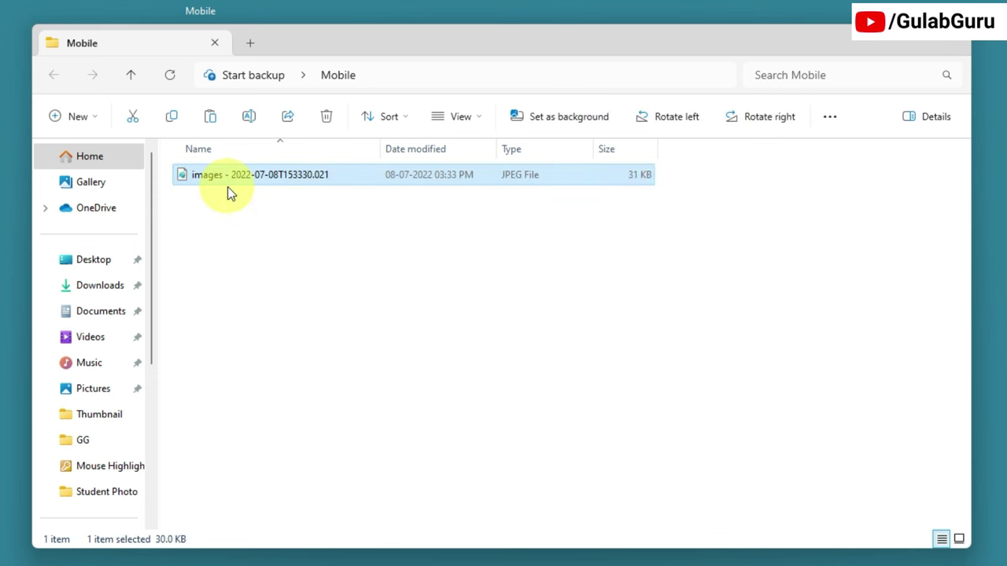
Change the view of the Mobile folder so its contents are displayed as large thumbnails
left_click(470, 120)
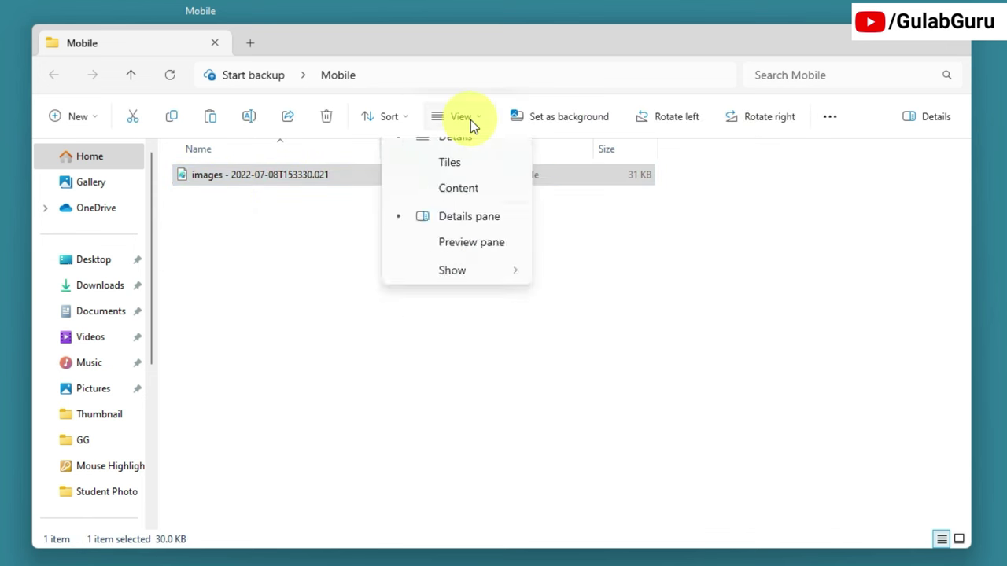
left_click(462, 182)
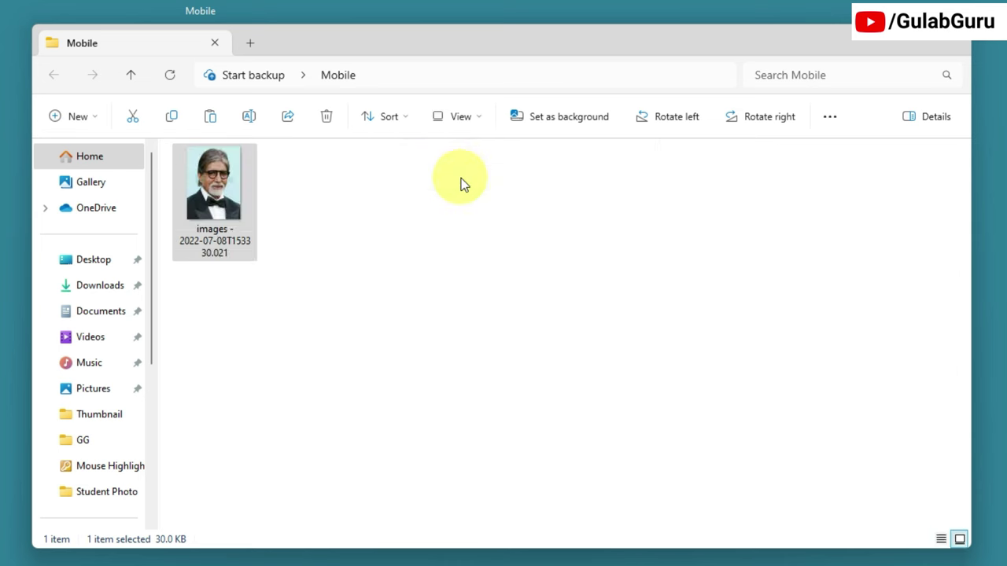
left_click(411, 245)
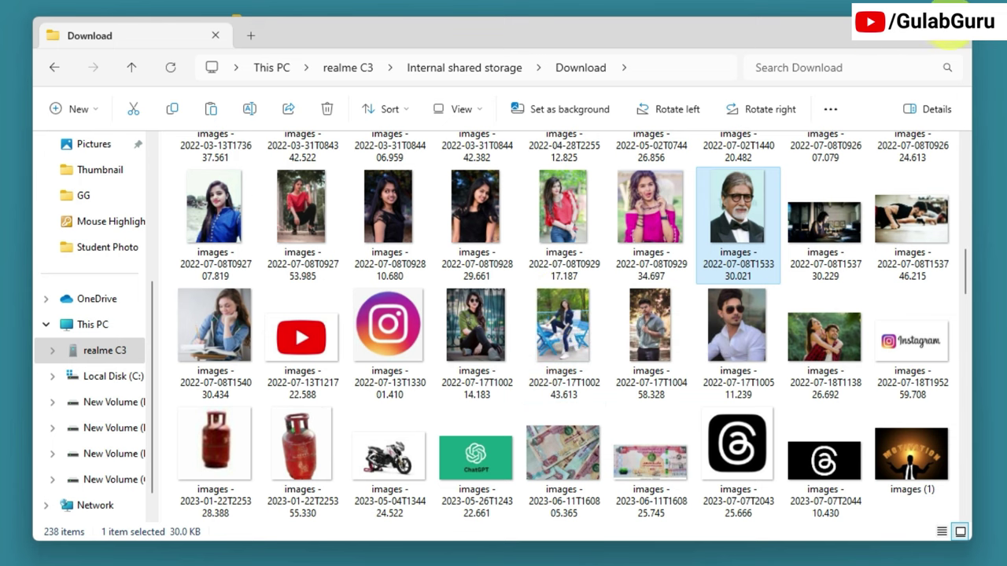
Close the phone's Download window and check the Mobile folder by browsing to it through This PC and Desktop
left_click(958, 36)
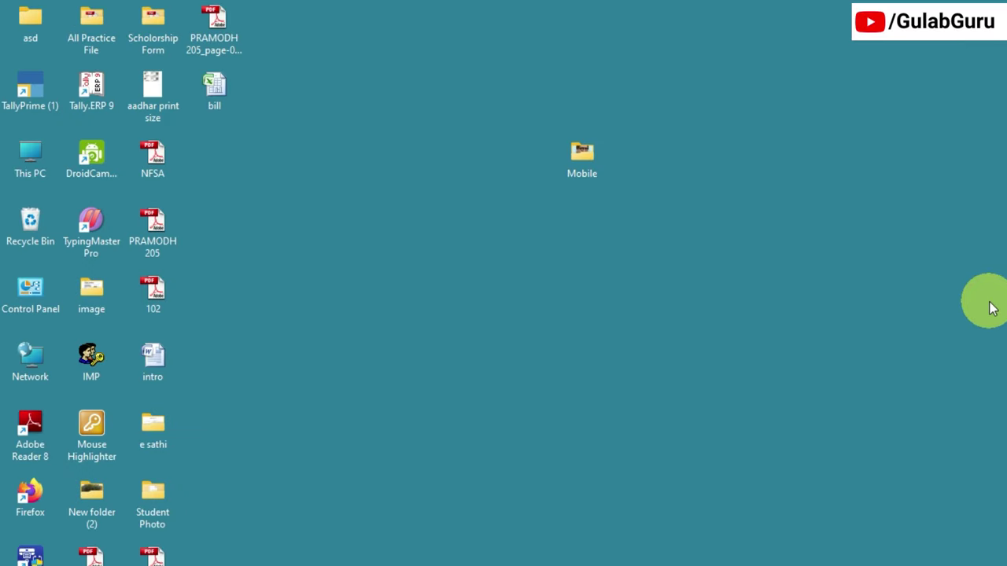
double_click(24, 151)
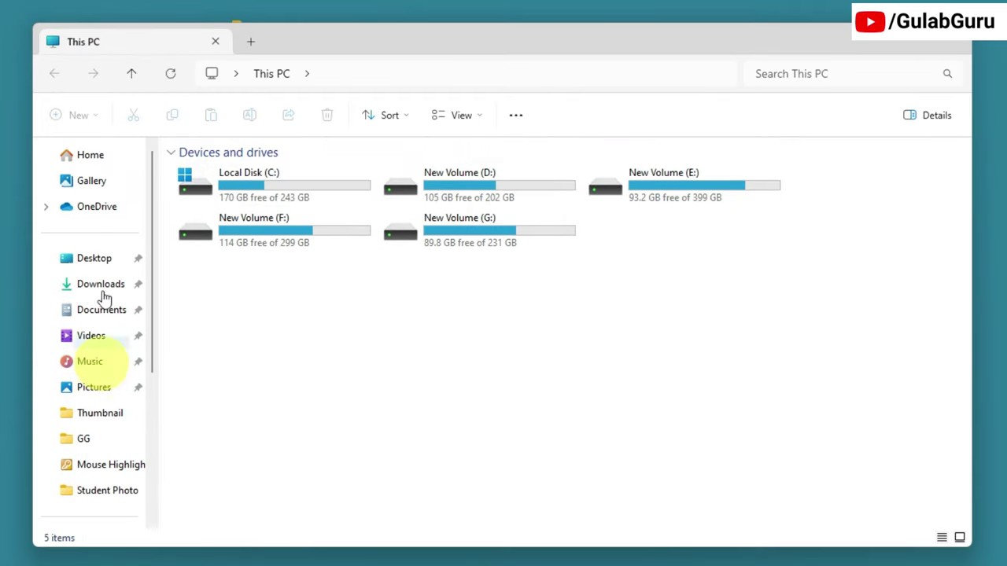
left_click(96, 263)
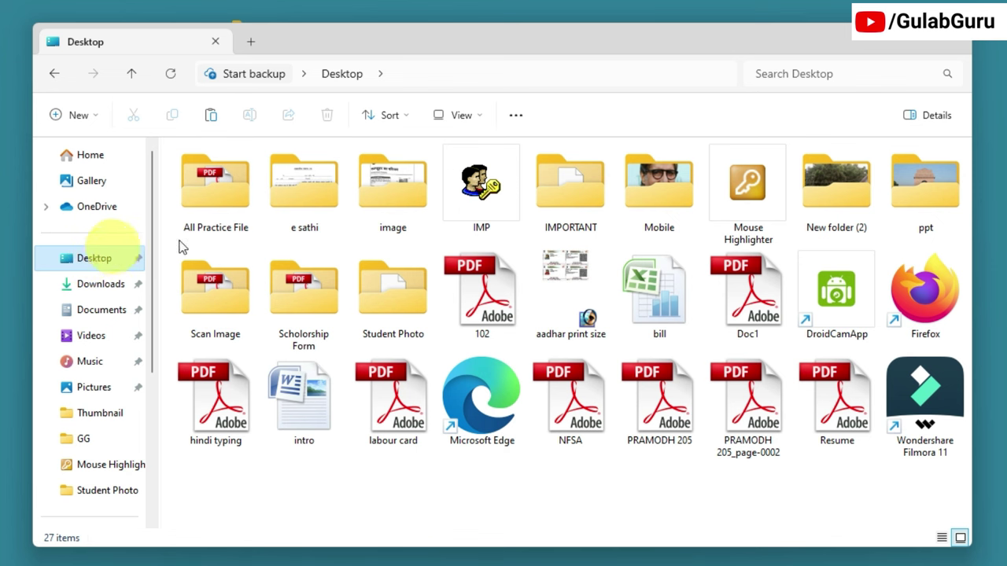
double_click(662, 174)
left_click(197, 196)
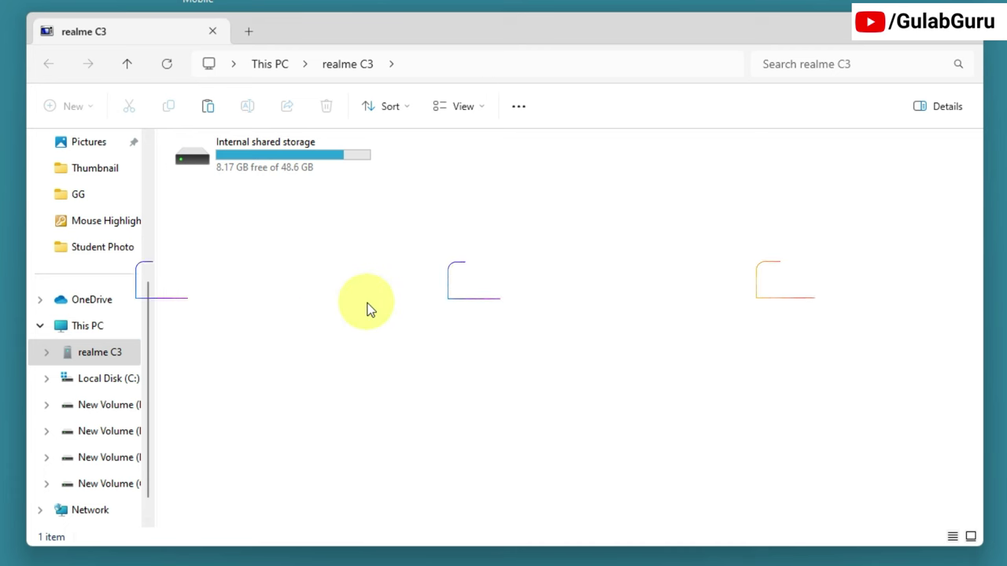
Open the Download folder in the phone's internal shared storage and the desktop's Mobile folder in a second tab
double_click(285, 158)
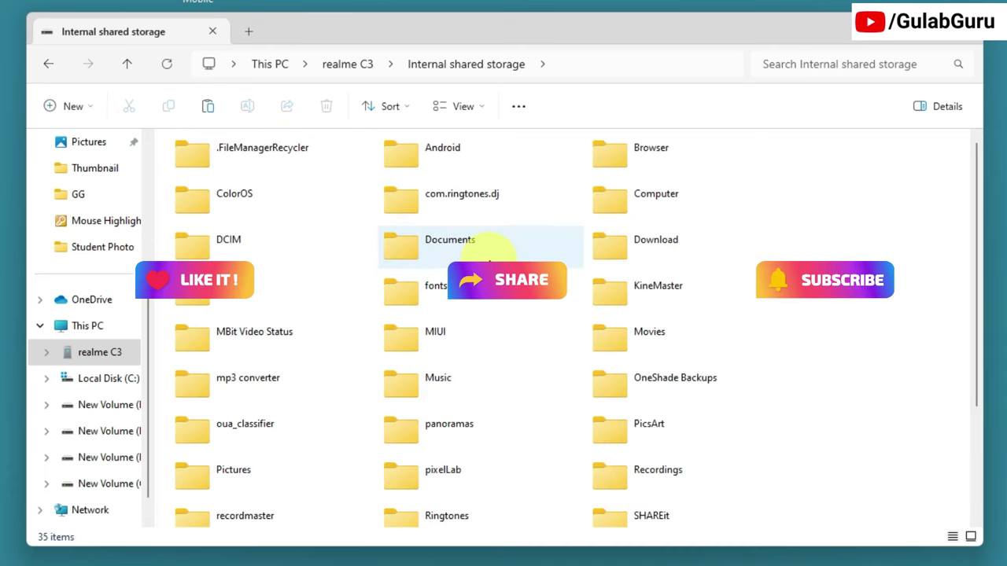
double_click(656, 242)
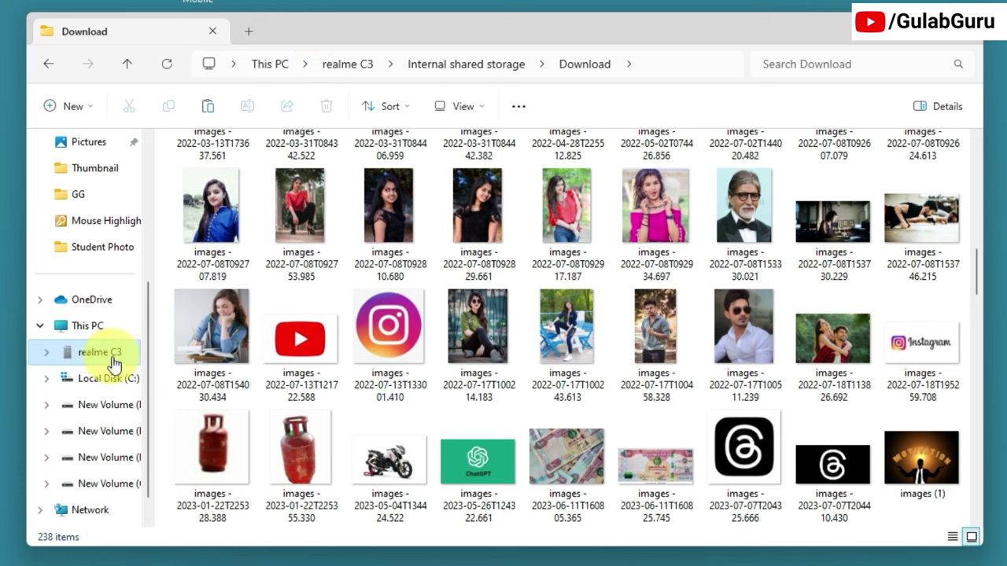
left_click(248, 32)
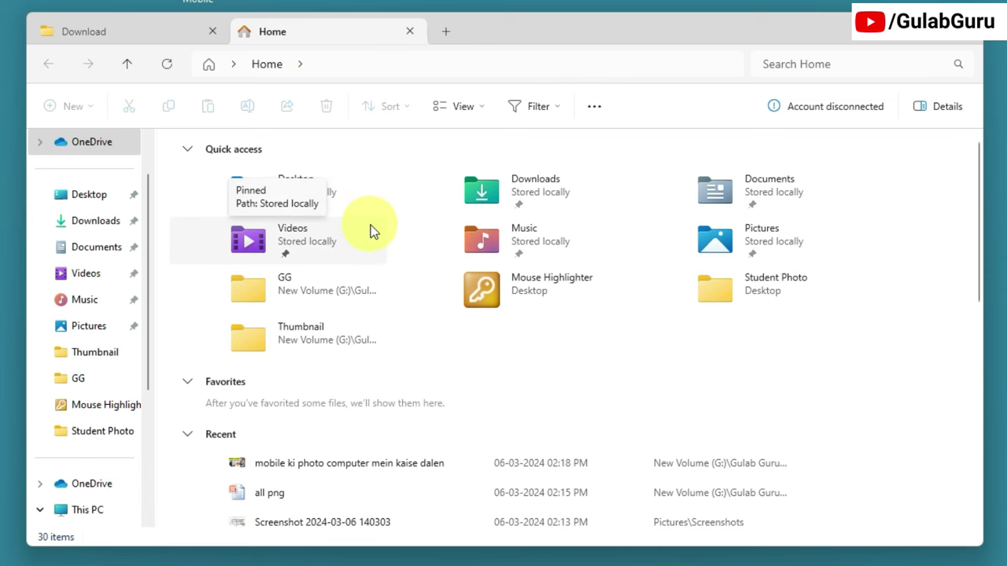
left_click(89, 199)
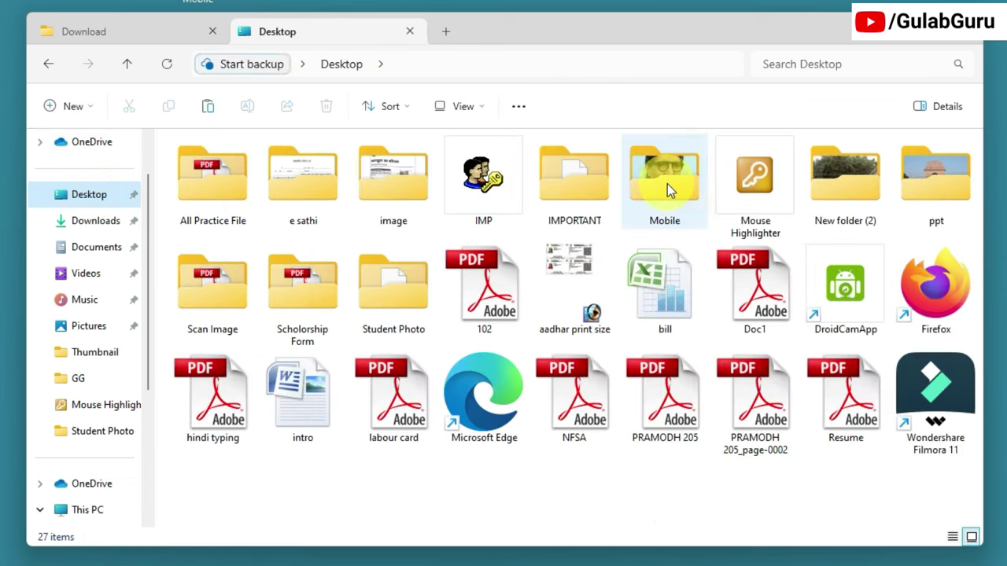
double_click(667, 184)
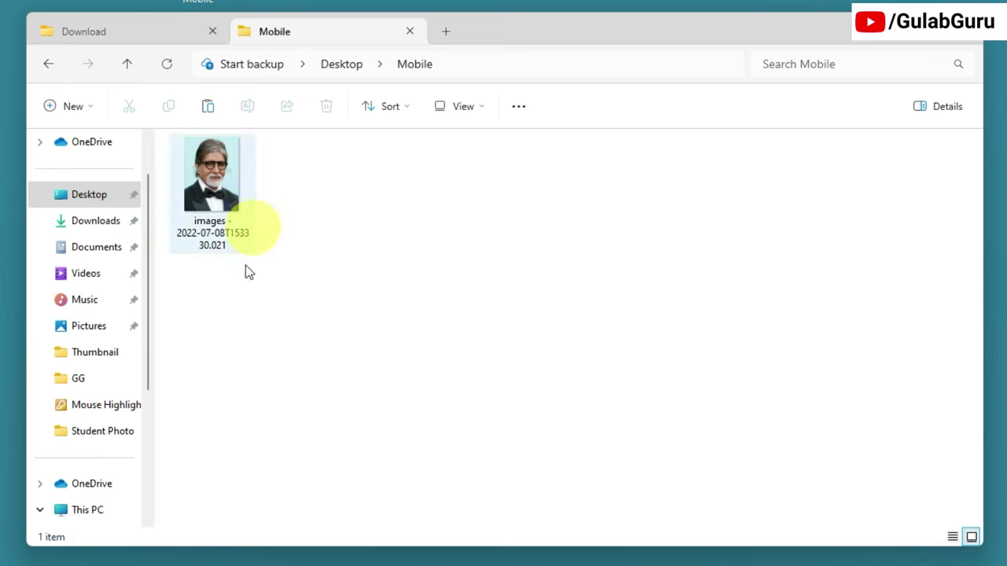
Select the four adjacent images from 2022-07-17T100243.613 through 2022-07-18T113826.692 in the phone's Download folder
left_click(113, 33)
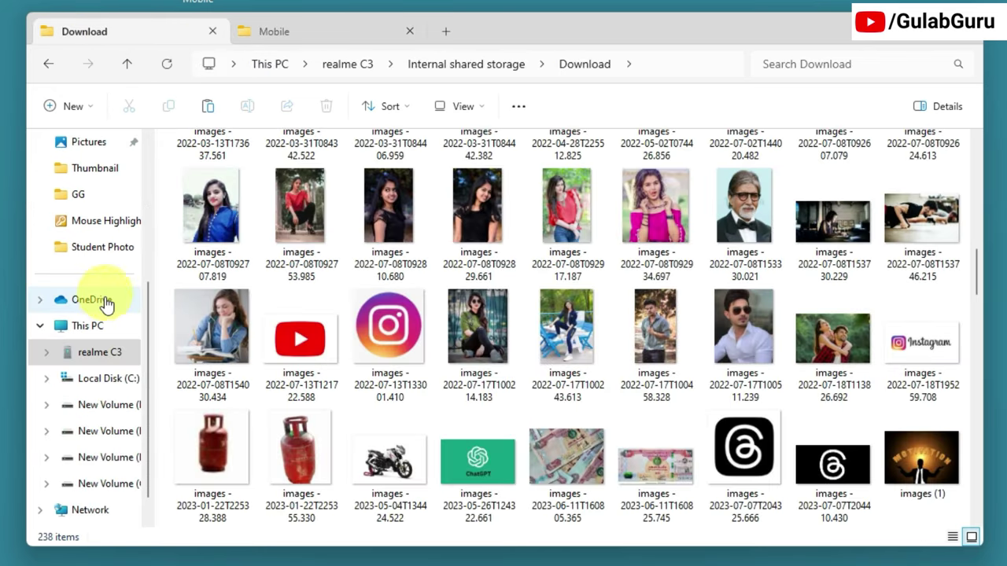
left_click(293, 36)
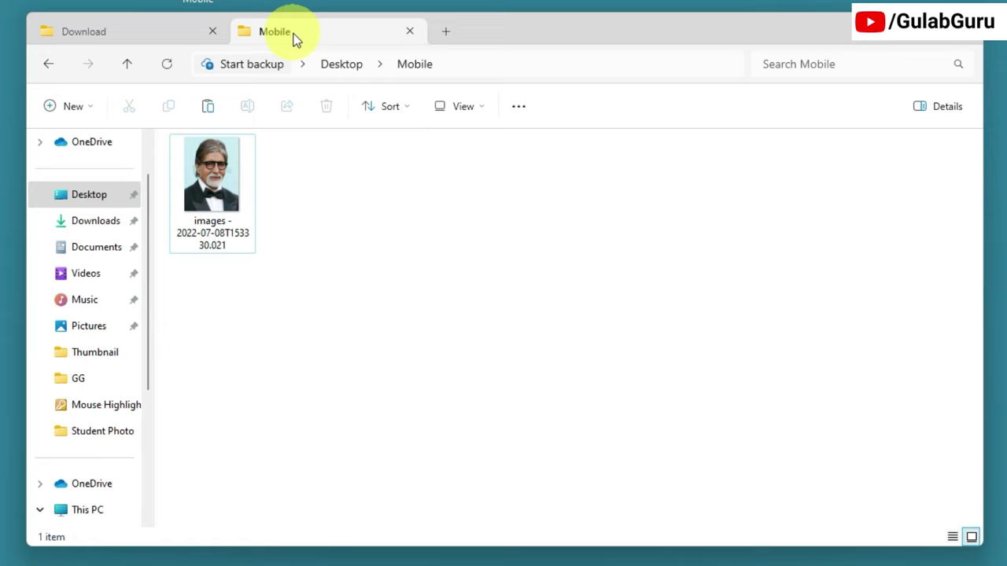
left_click(151, 32)
left_click(748, 329)
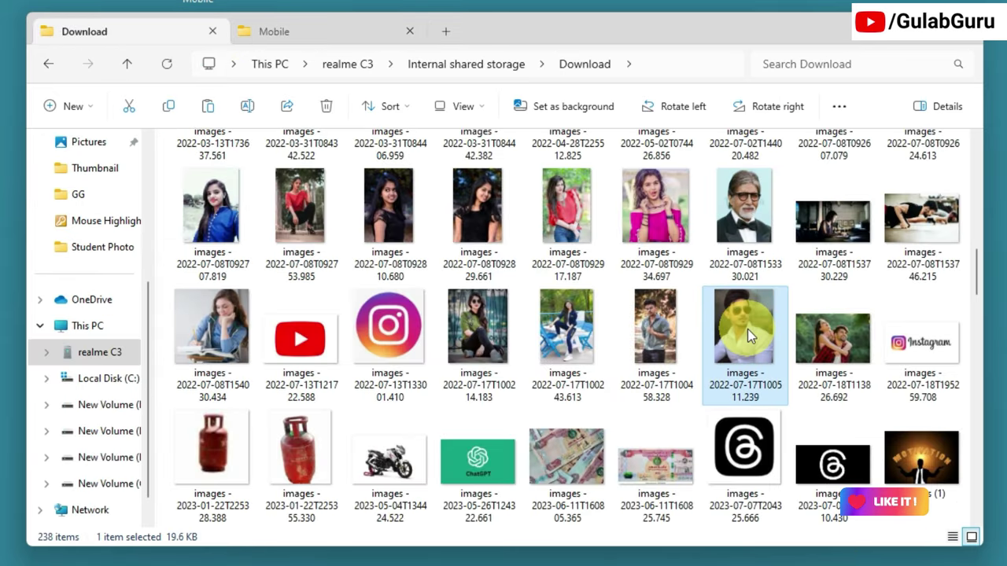
left_click(652, 333, "ctrl")
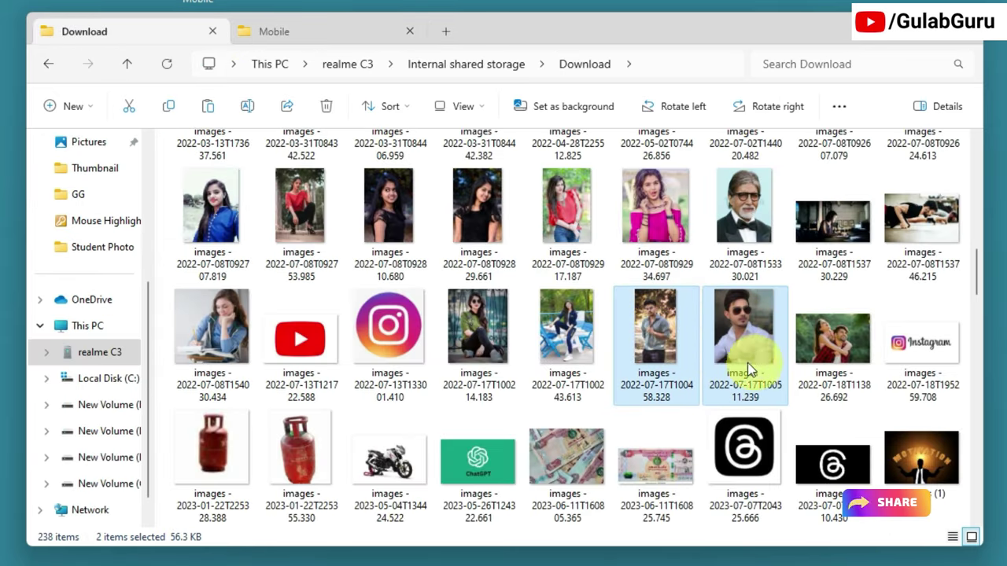
left_click(566, 335, "shift")
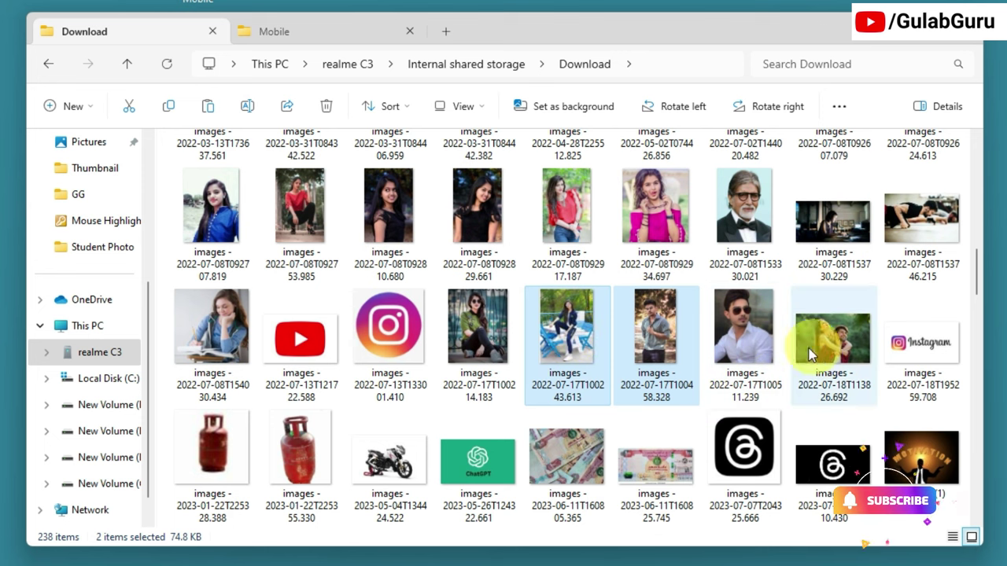
left_click(752, 345, "ctrl")
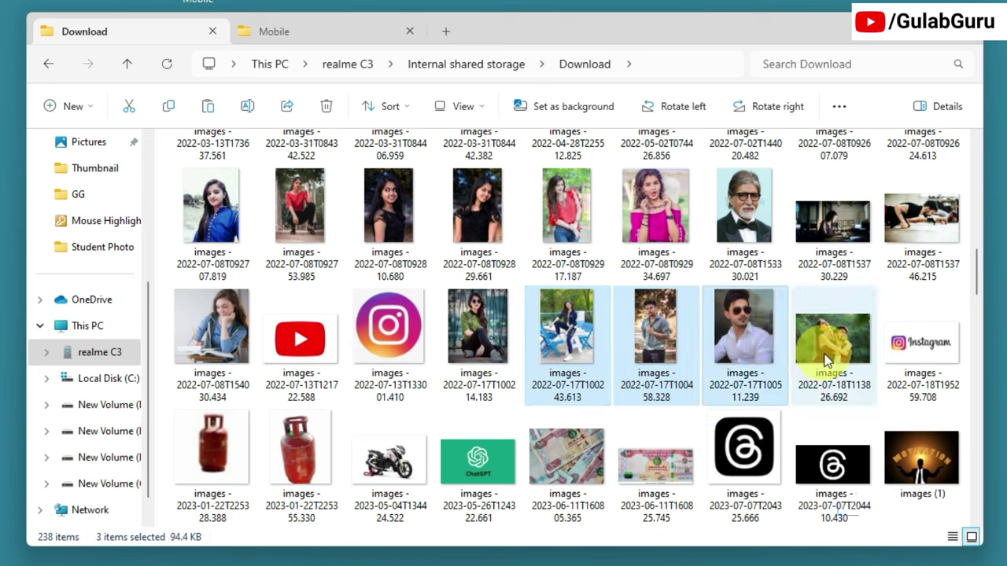
left_click(829, 338, "ctrl")
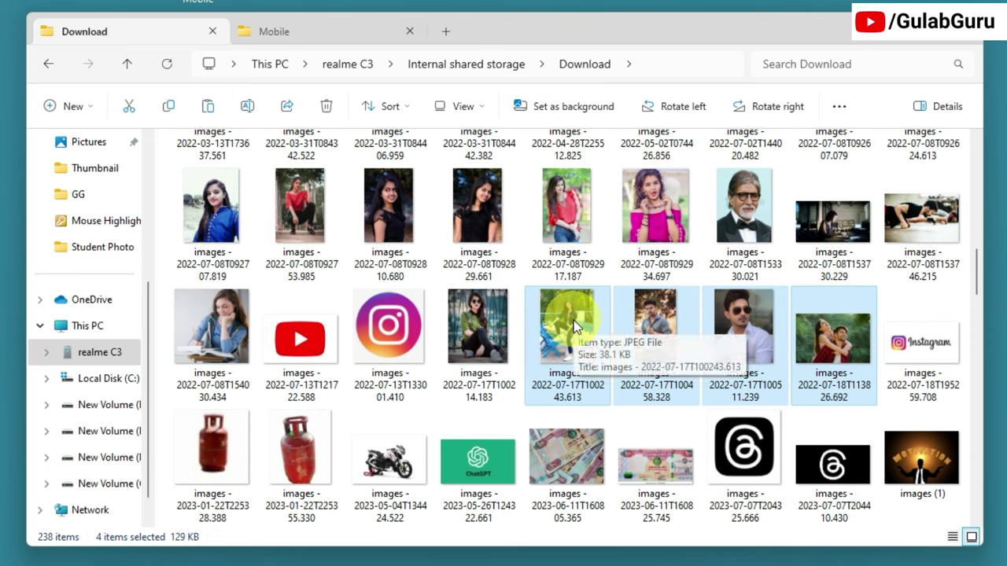
Copy the four selected phone images into the desktop's Mobile folder and compare it with the Download folder
left_click_drag(574, 320, 375, 257)
left_click(463, 328)
left_click(188, 34)
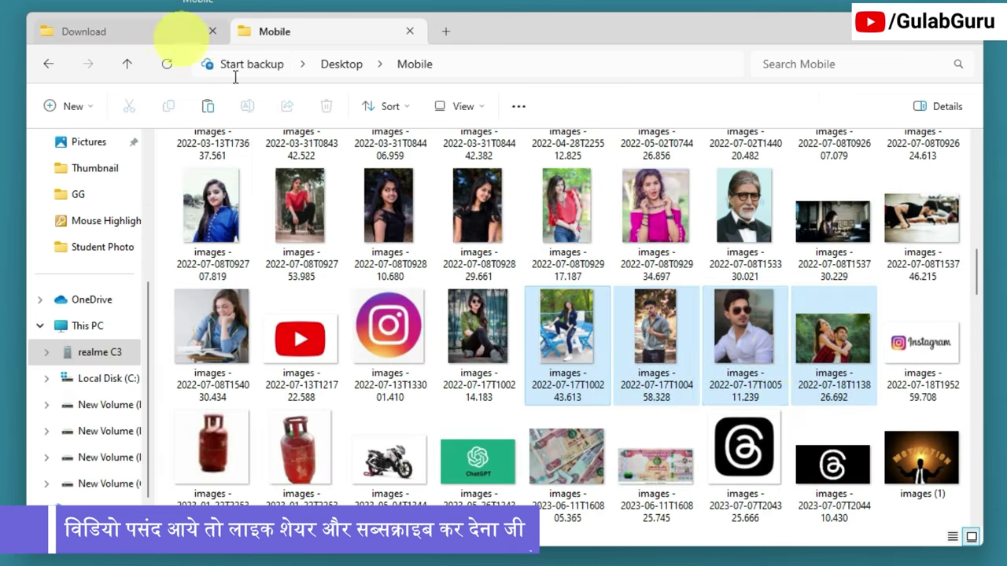
left_click(303, 29)
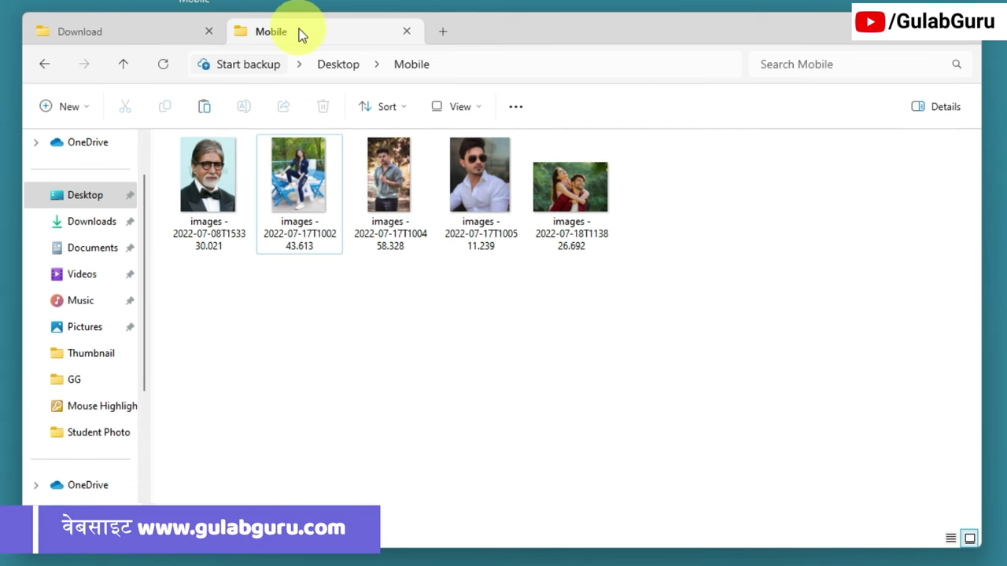
Open an additional Home tab and switch among the Download, Mobile and Home tabs, ending on the Mobile folder
left_click(147, 35)
left_click(272, 31)
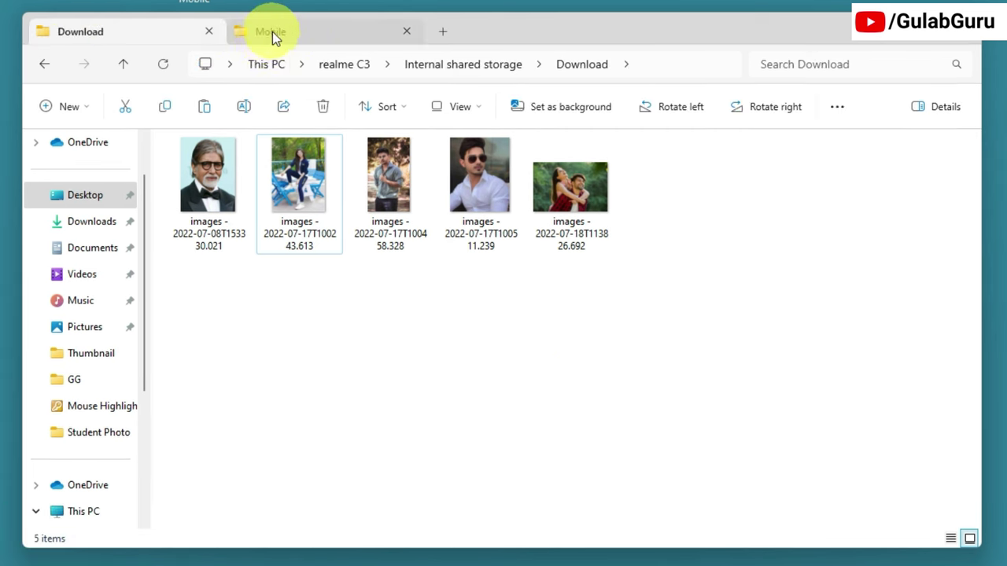
left_click(442, 31)
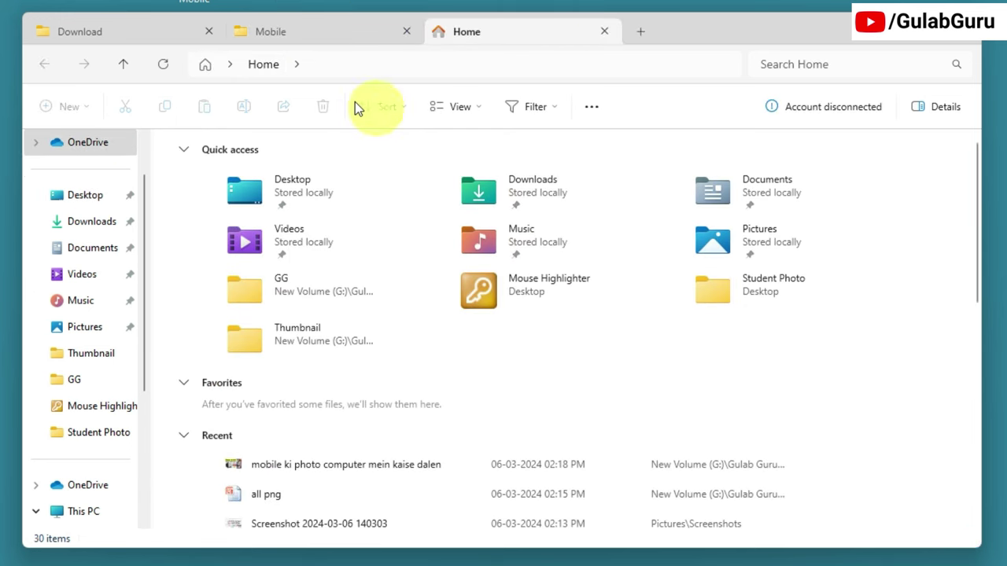
left_click(323, 34)
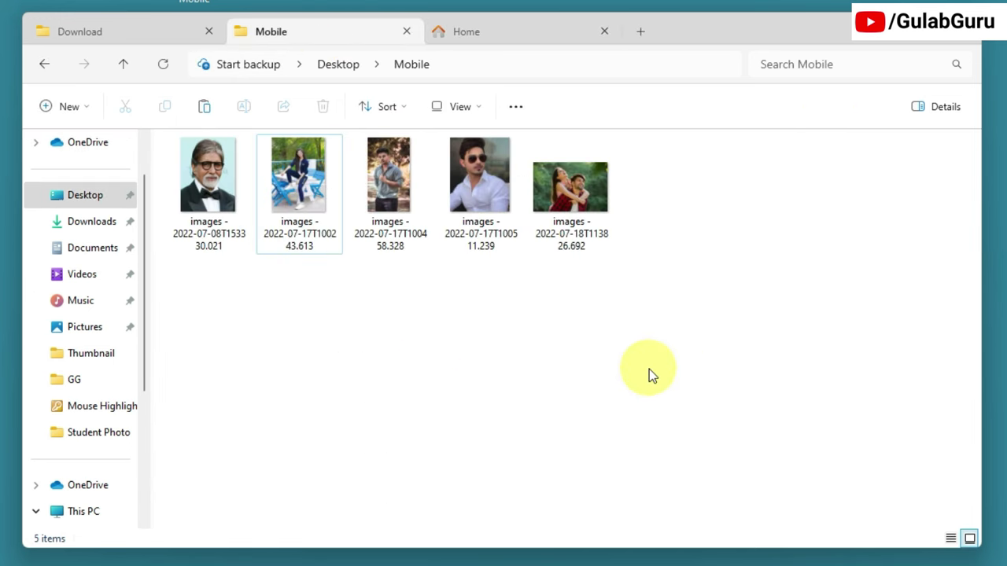
left_click(186, 33)
left_click(334, 37)
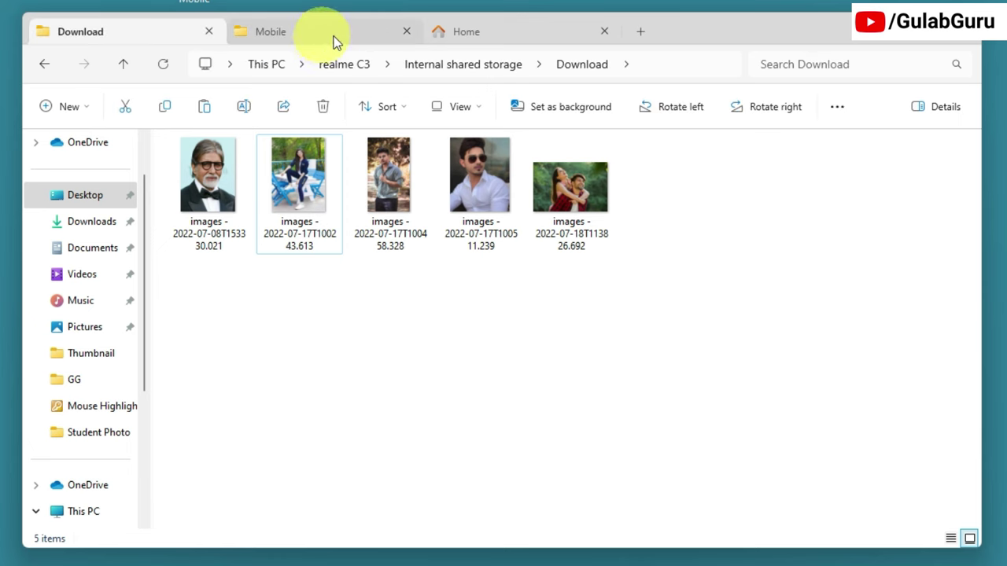
left_click(481, 35)
left_click(267, 23)
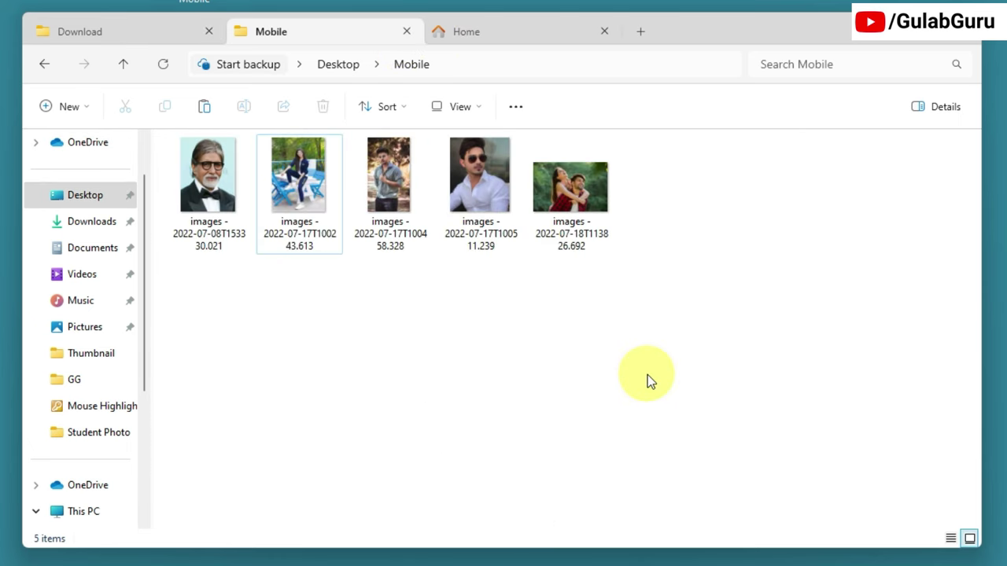